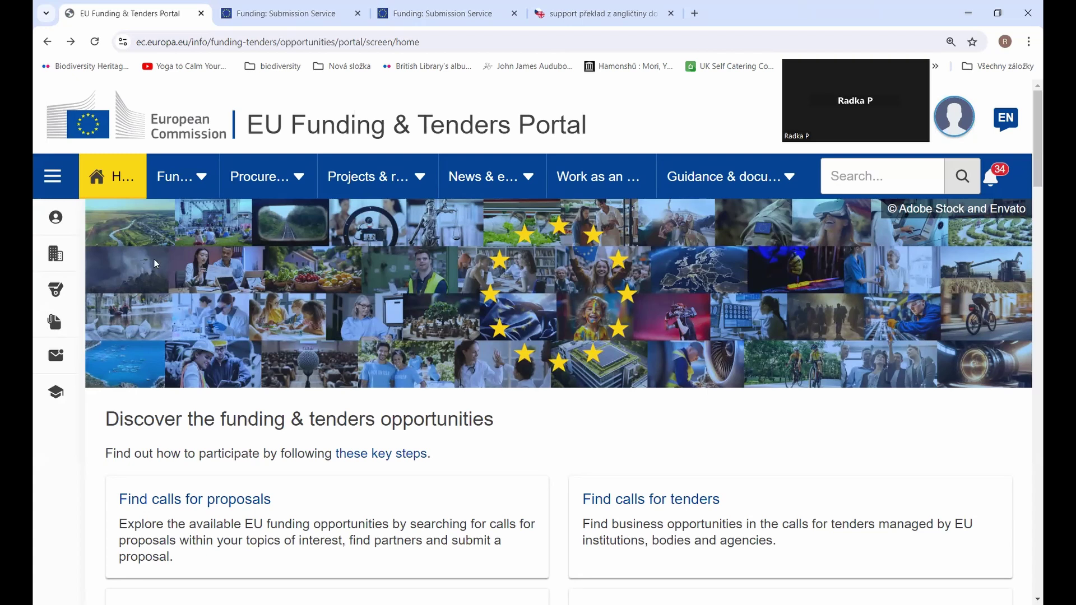
Expand the left sidebar menu on the portal home page to reveal My Proposal(s).
mouse_move(53, 223)
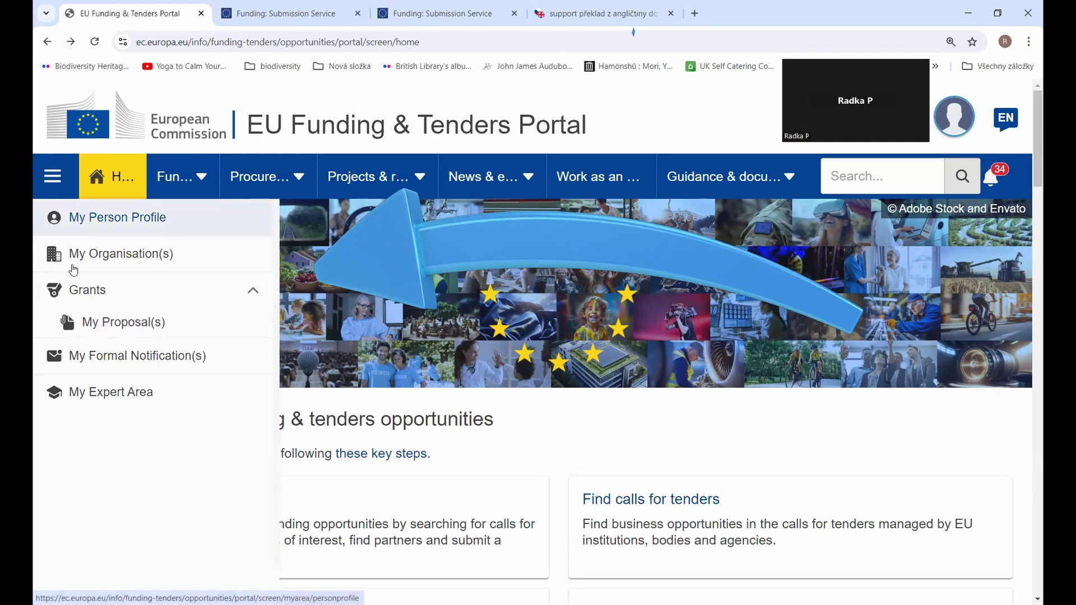
Open My Proposal(s) and show the Actions menu for the Draft closing 11/09/2024.
left_click(108, 325)
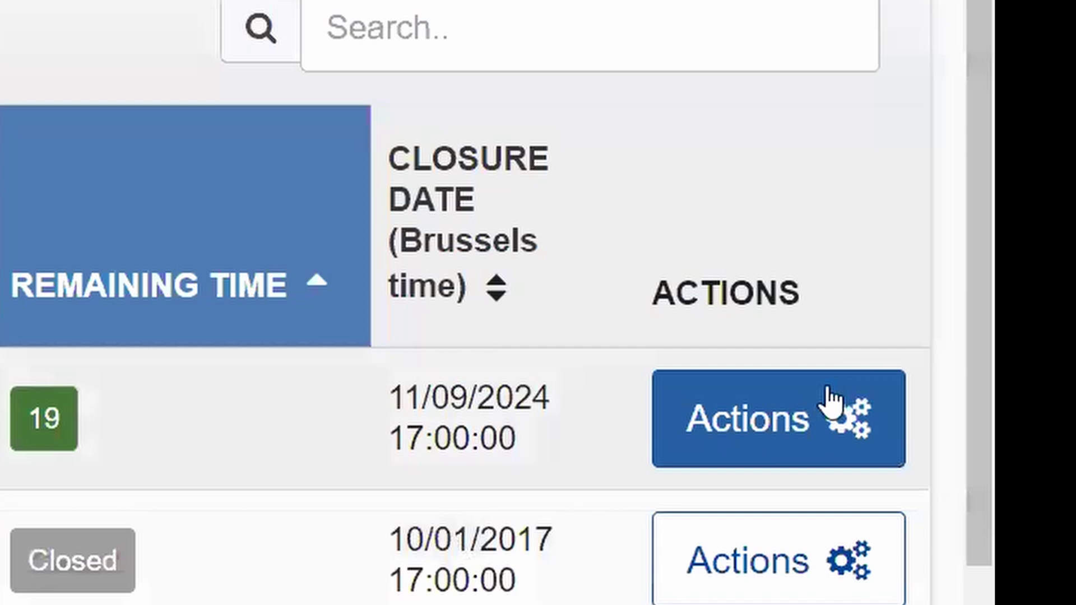
left_click(854, 401)
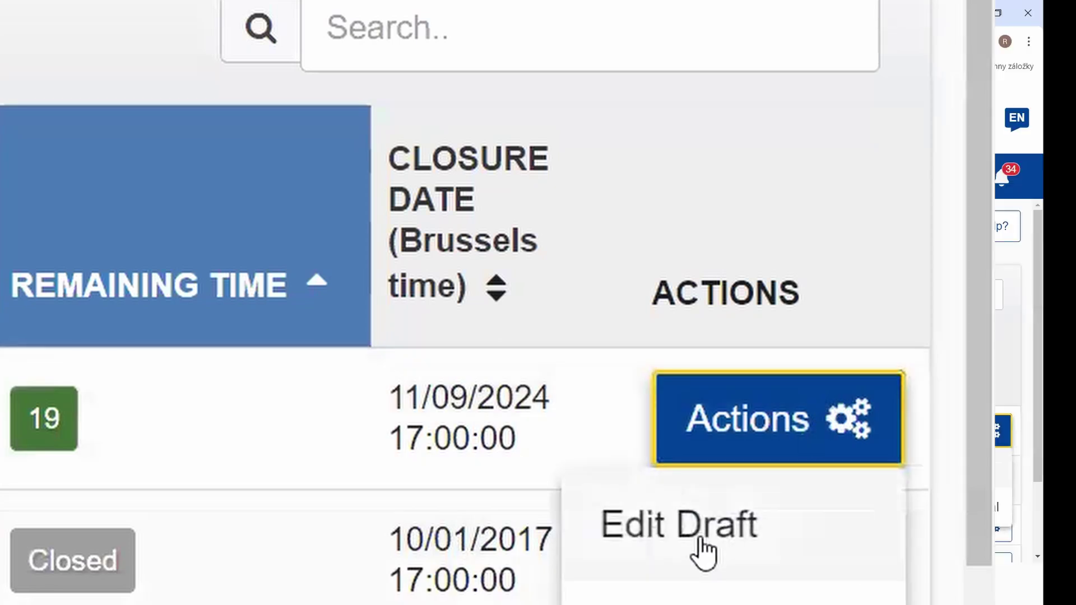
Edit the draft POkus and look through its Proposal forms page.
left_click(700, 540)
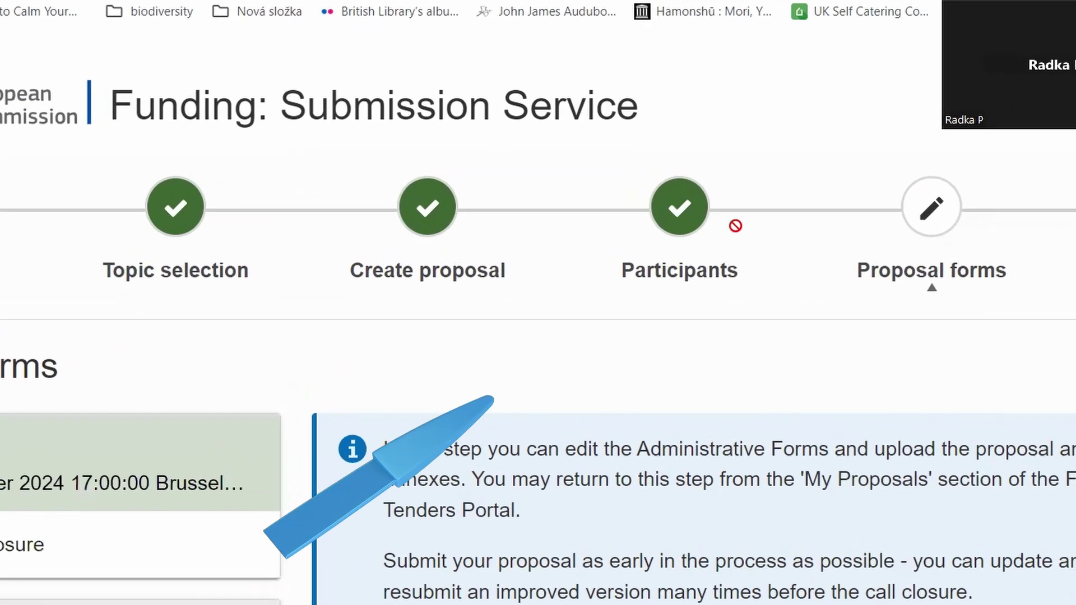
scroll(850, 302, "down", 2)
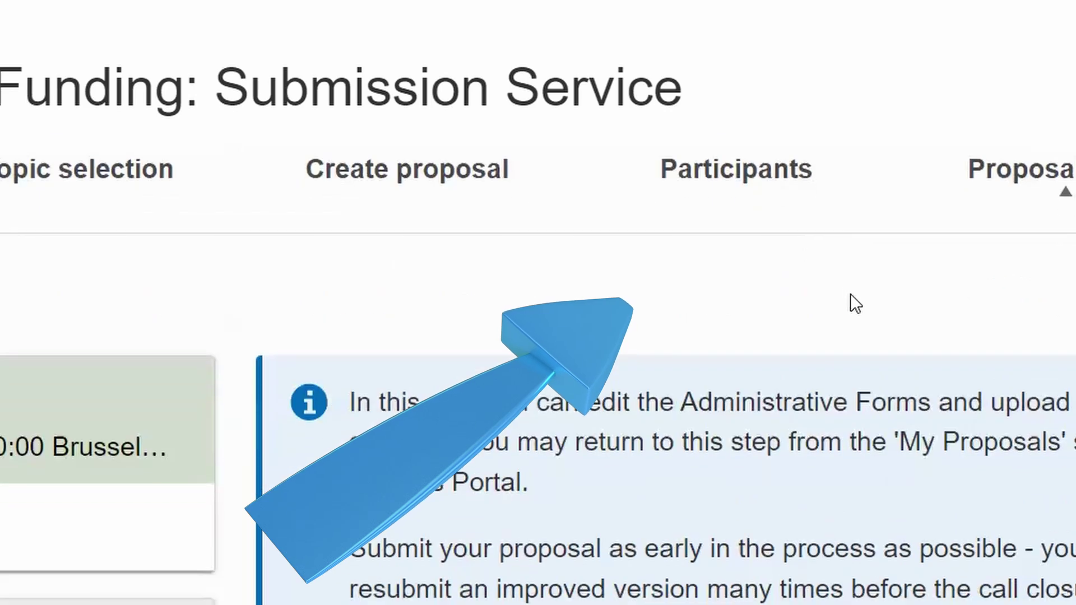
scroll(850, 297, "up", 2)
scroll(849, 287, "down", 4)
scroll(849, 287, "down", 2)
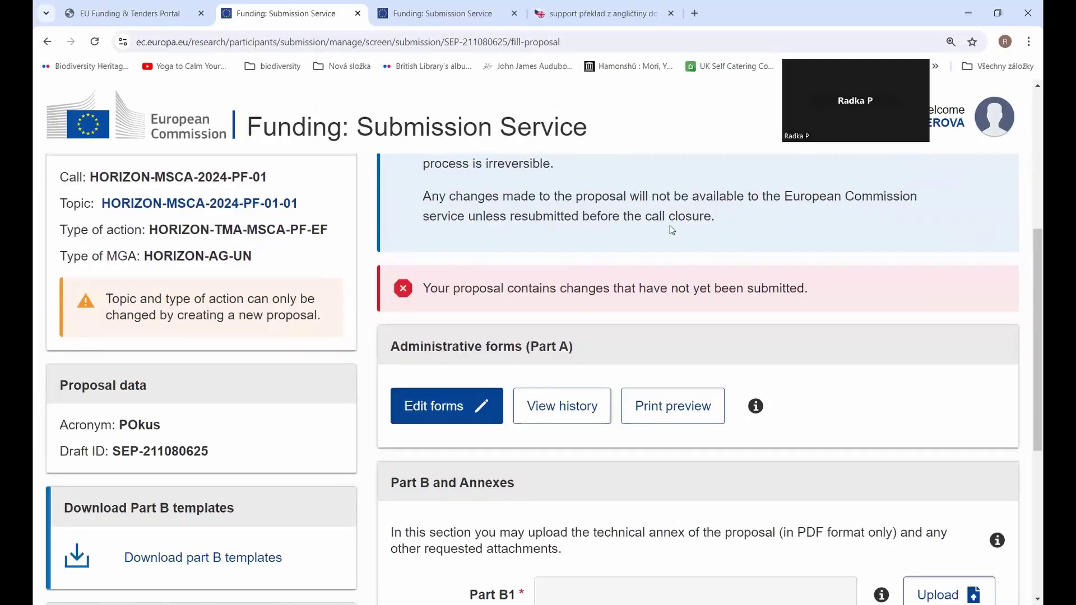
scroll(671, 225, "down", 5)
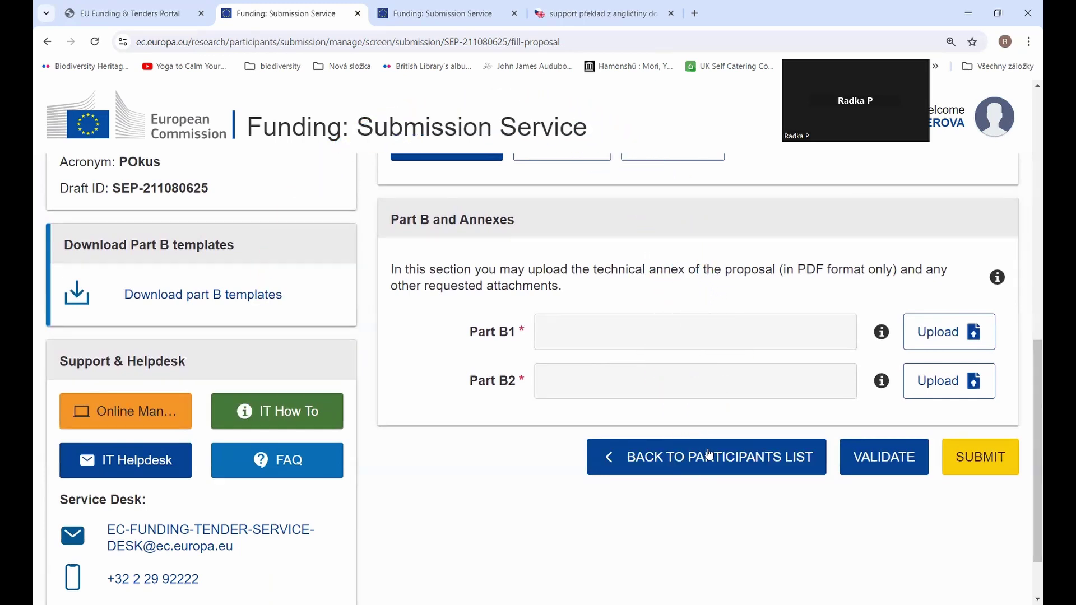
scroll(690, 445, "up", 6)
scroll(424, 171, "up", 5)
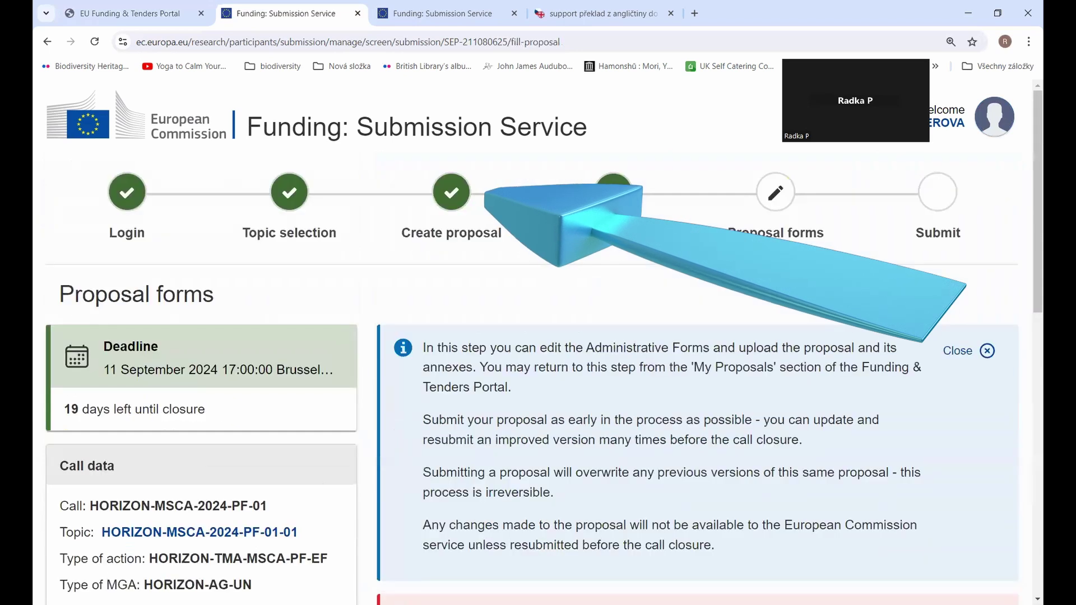
scroll(425, 171, "down", 9)
scroll(698, 392, "down", 2)
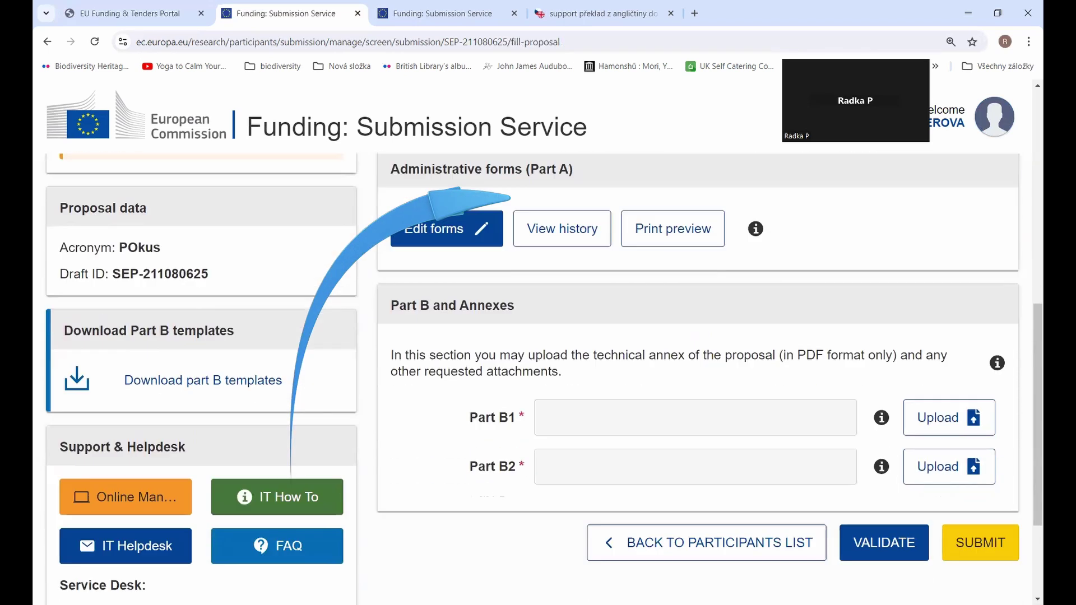
Go back to the Participants list and scroll to the applicant's Contacts section.
left_click(741, 529)
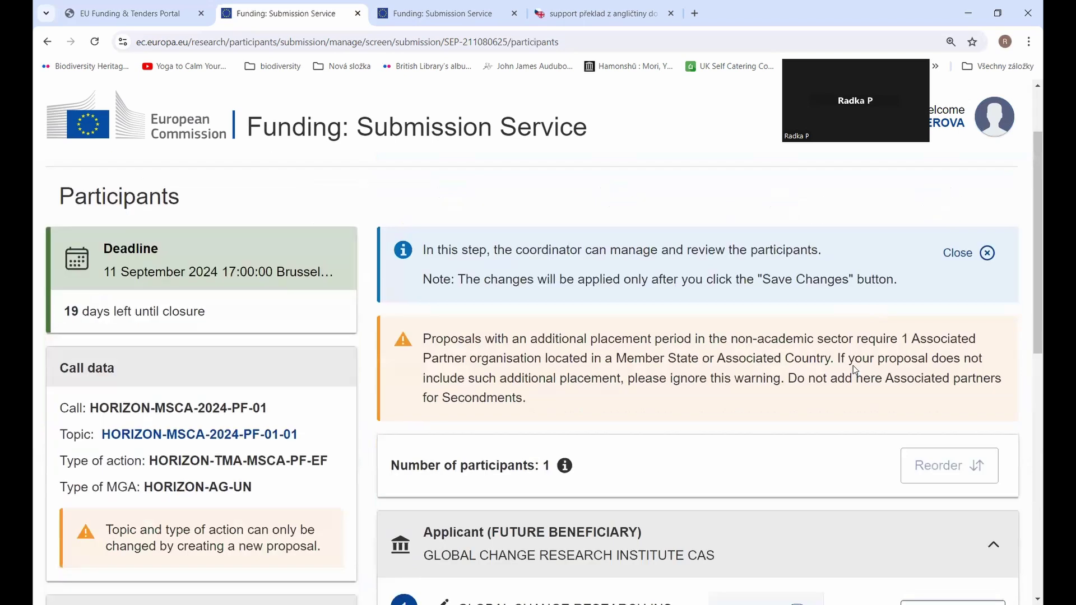
scroll(846, 367, "down", 3)
scroll(846, 367, "down", 1)
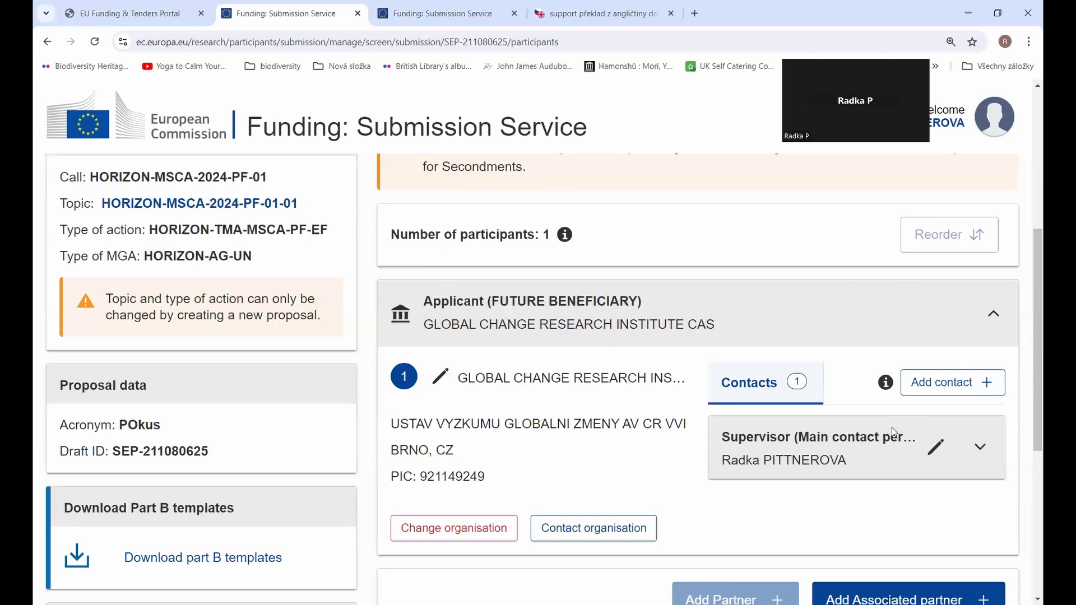
Change the existing contact to Researcher with Coordinator contact (full access) rights and update it.
left_click(935, 448)
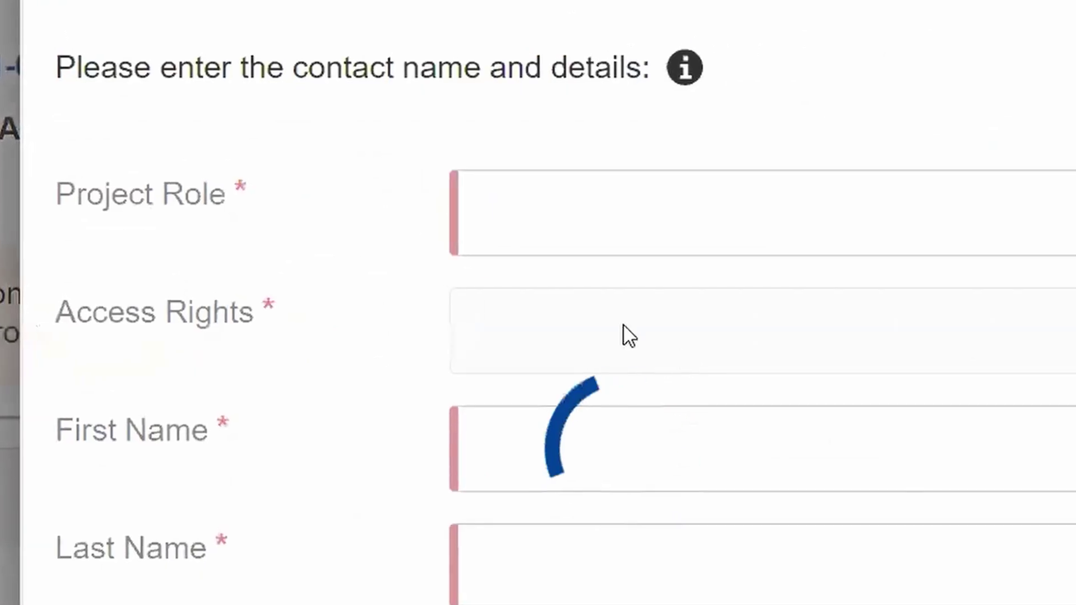
left_click(751, 235)
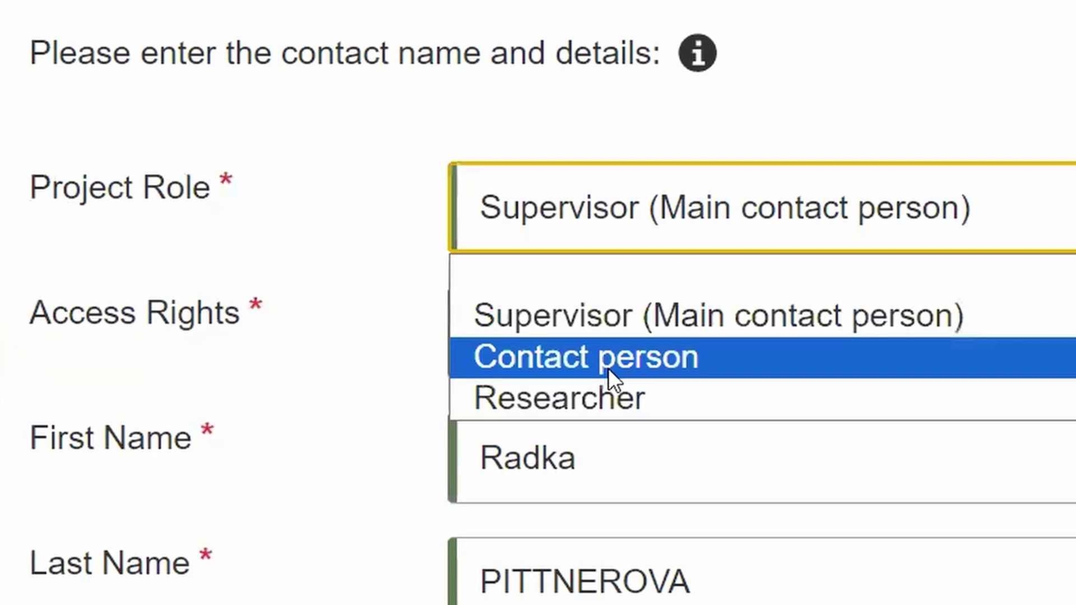
left_click(596, 401)
left_click(895, 345)
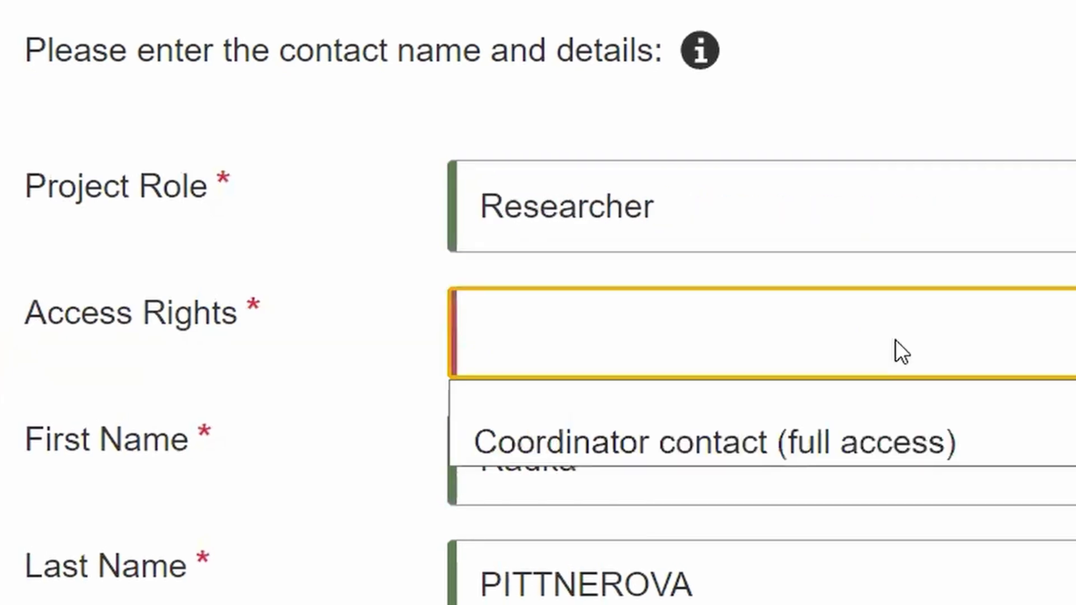
left_click(842, 446)
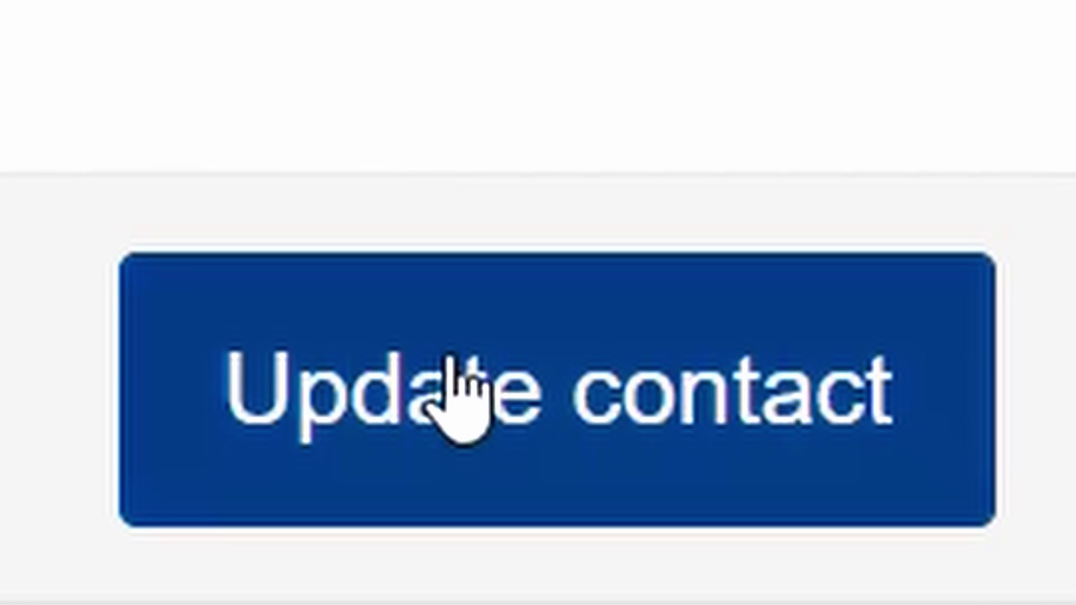
left_click(455, 362)
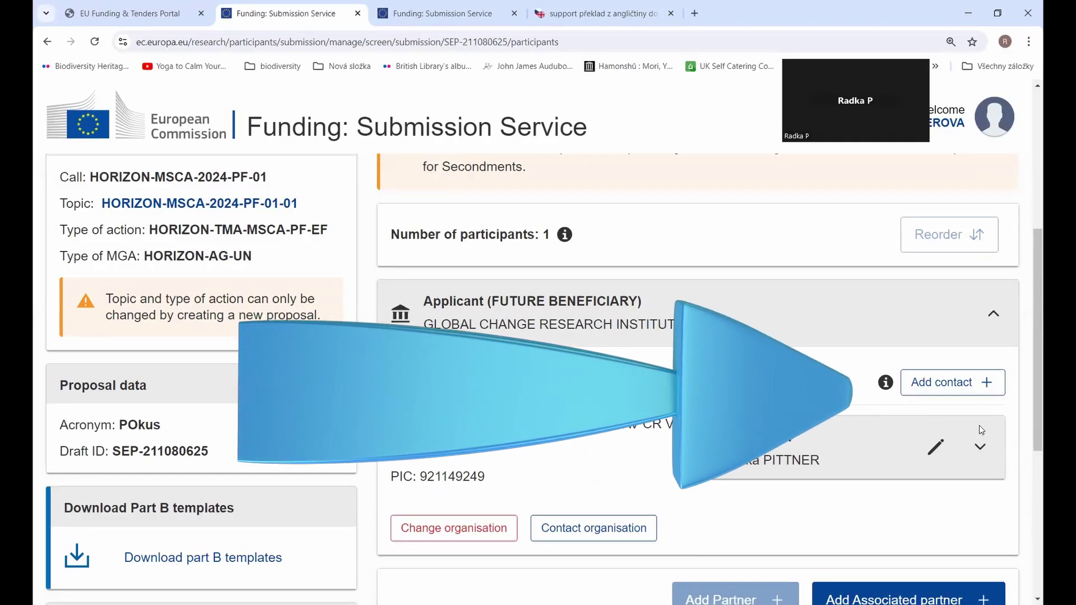
Add a second contact as Supervisor (Main contact person) with Coordinator contact (full access) rights.
left_click(944, 387)
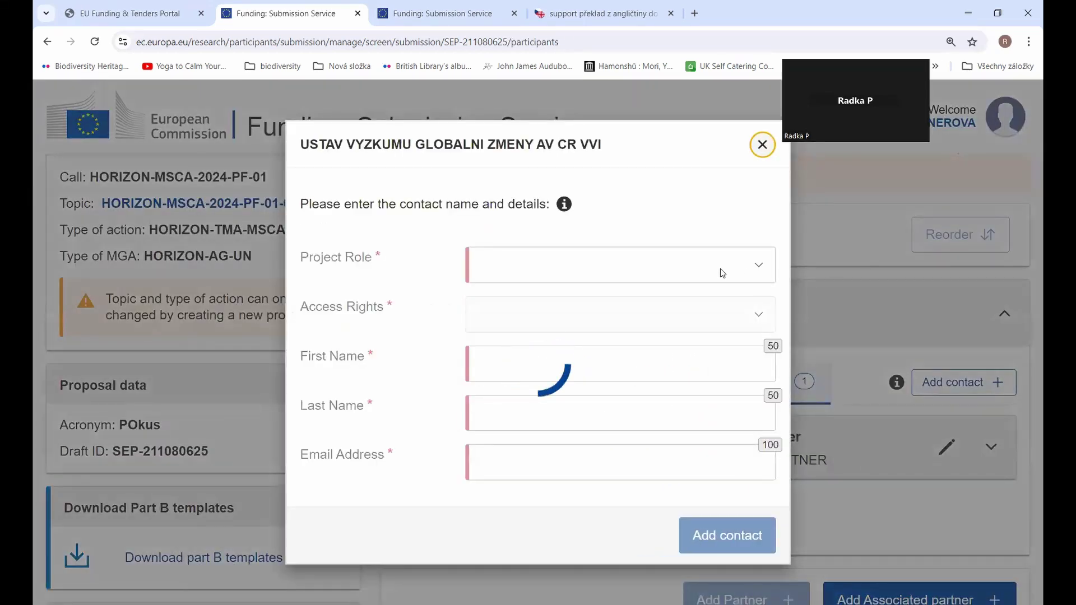
left_click(756, 268)
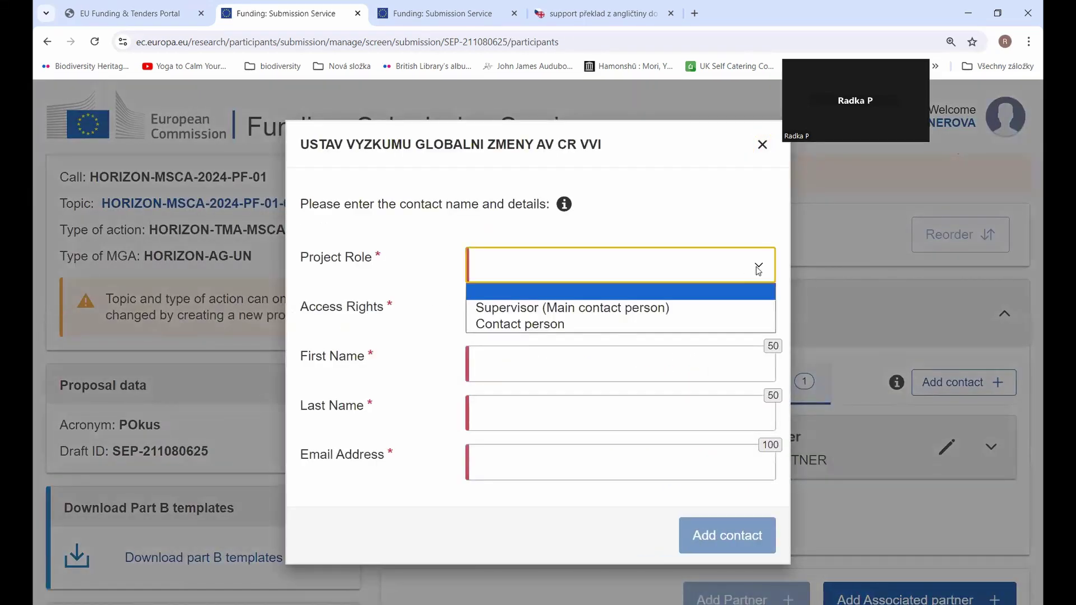
left_click(606, 307)
left_click(560, 329)
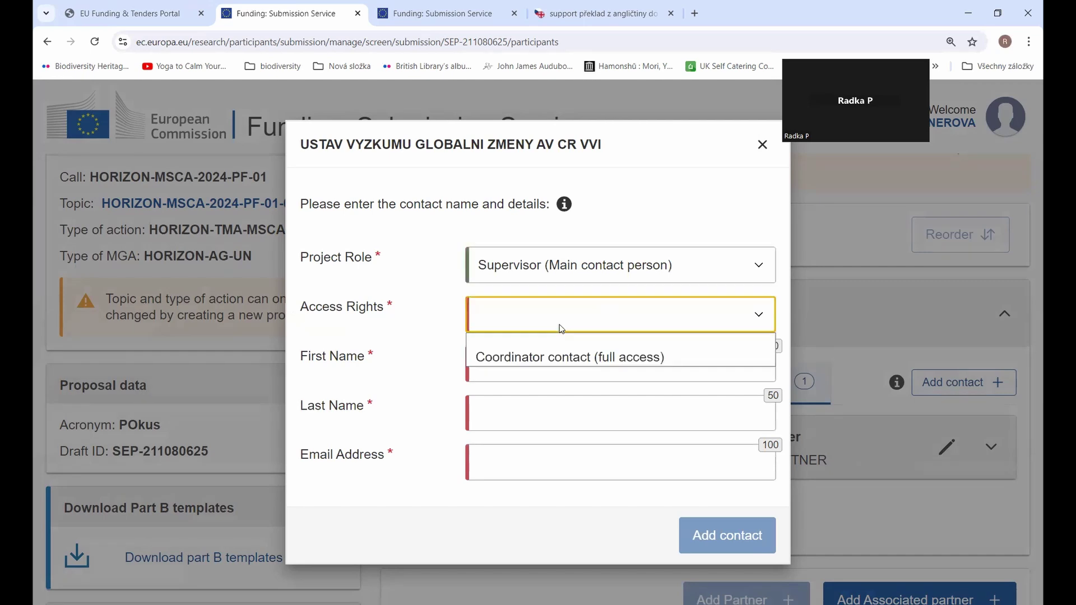
left_click(552, 356)
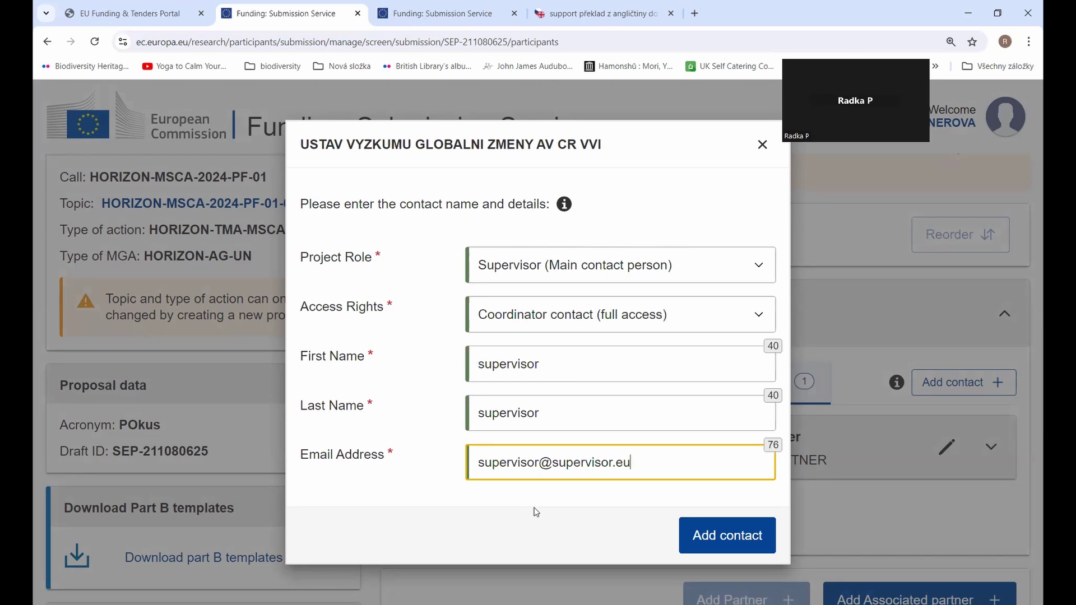
left_click(743, 540)
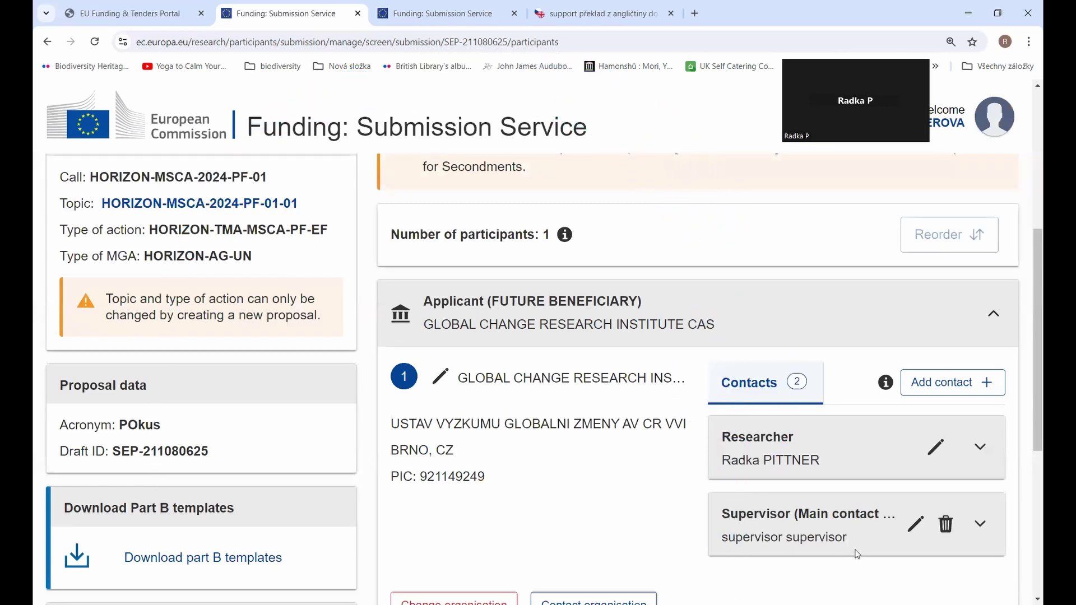
Start a new contact as Contact person with Team member (read-only access) rights.
left_click(939, 390)
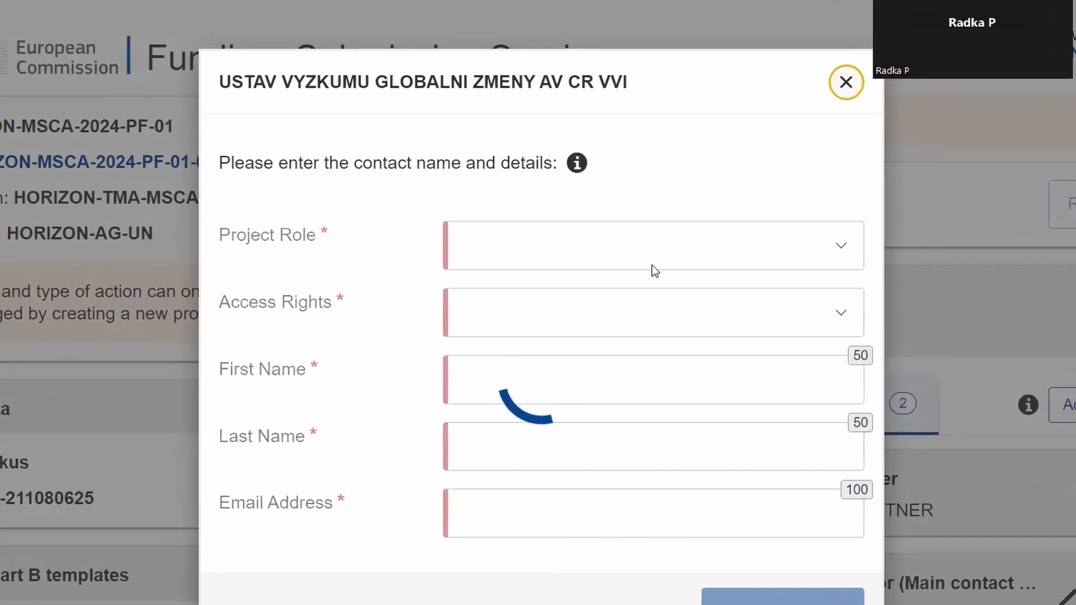
left_click(728, 251)
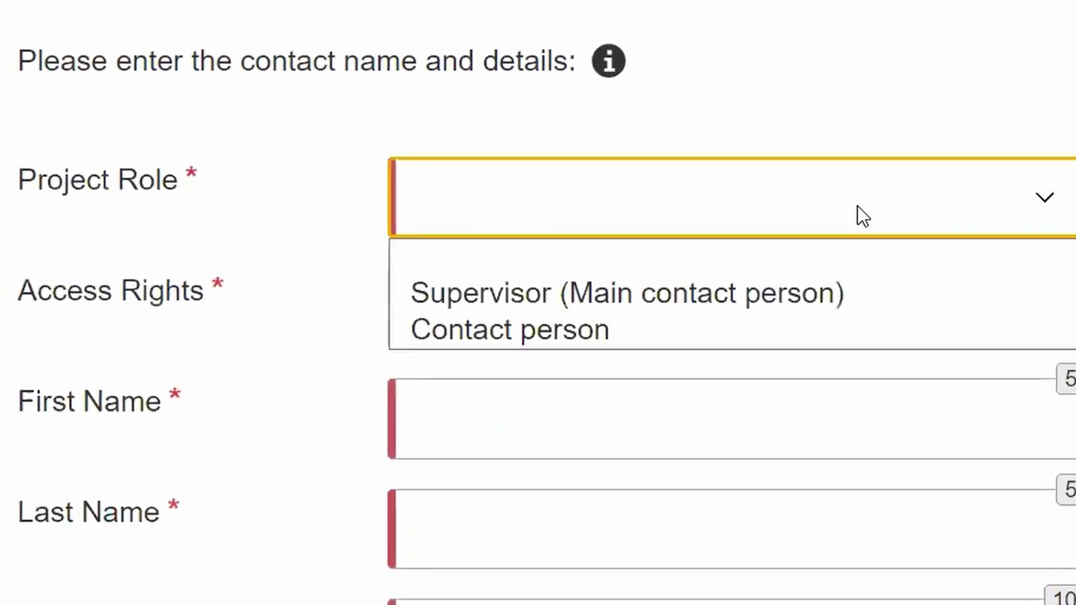
left_click(549, 328)
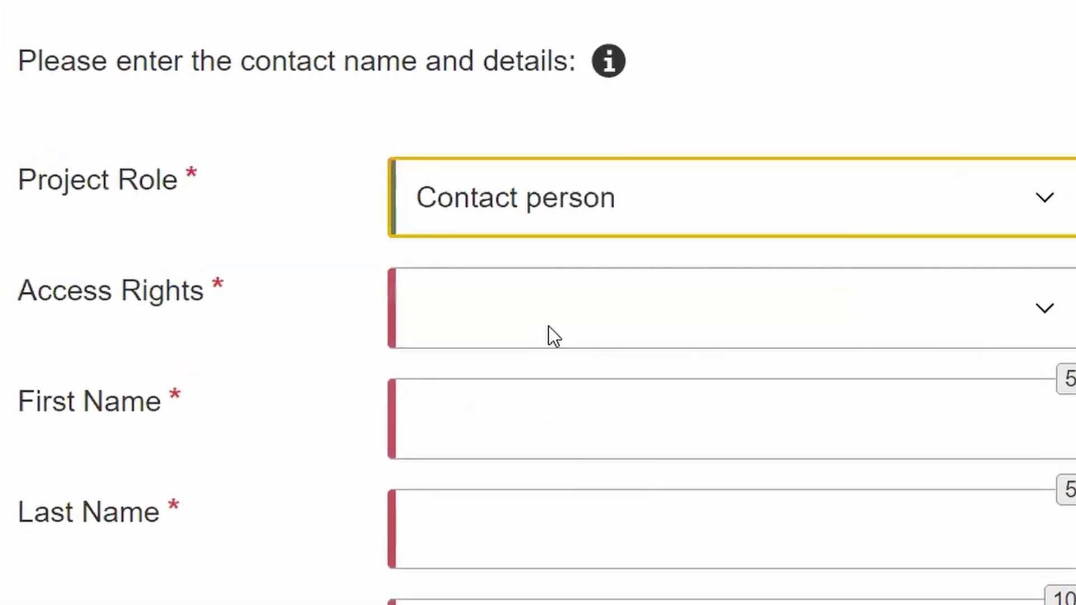
left_click(526, 305)
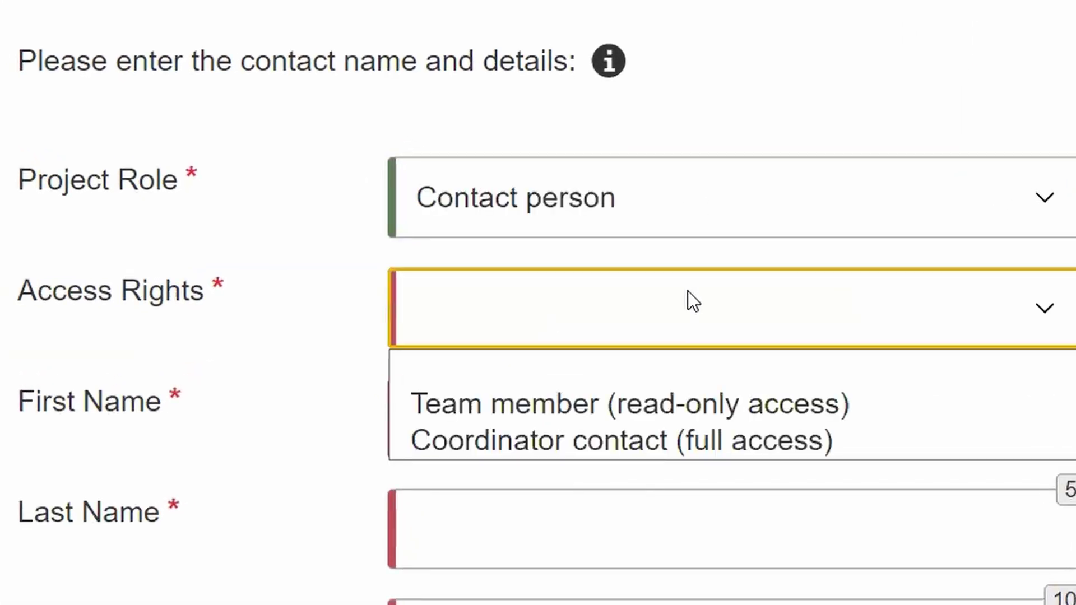
left_click(688, 439)
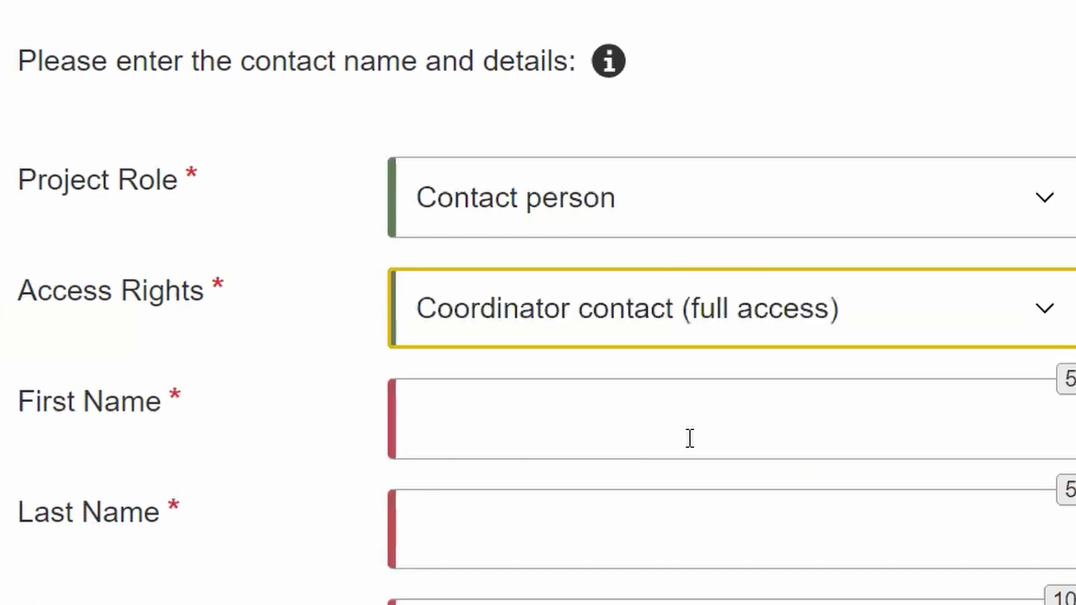
left_click(784, 314)
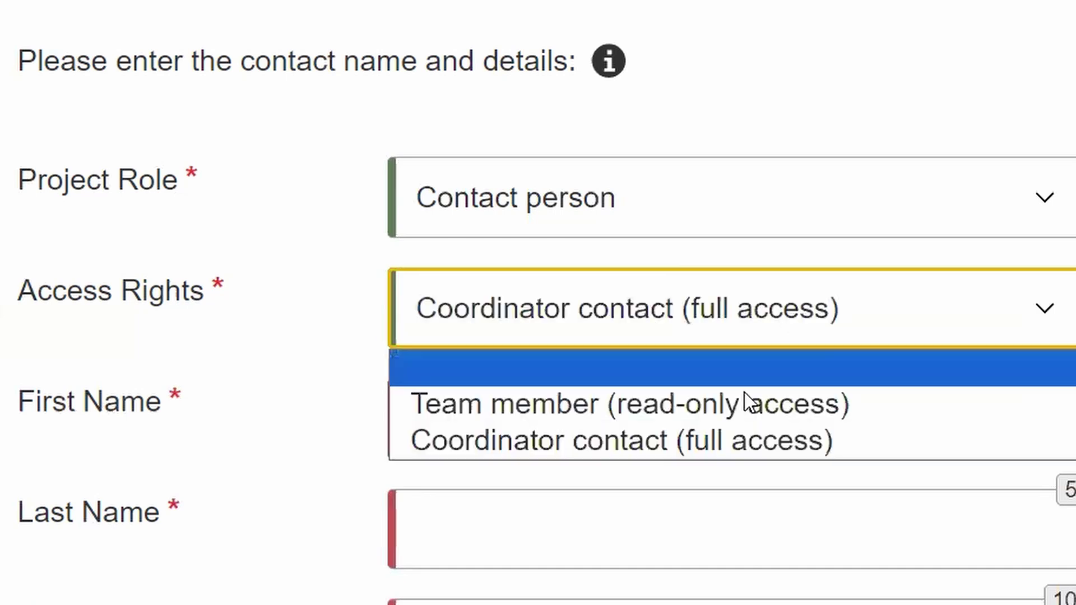
left_click(702, 413)
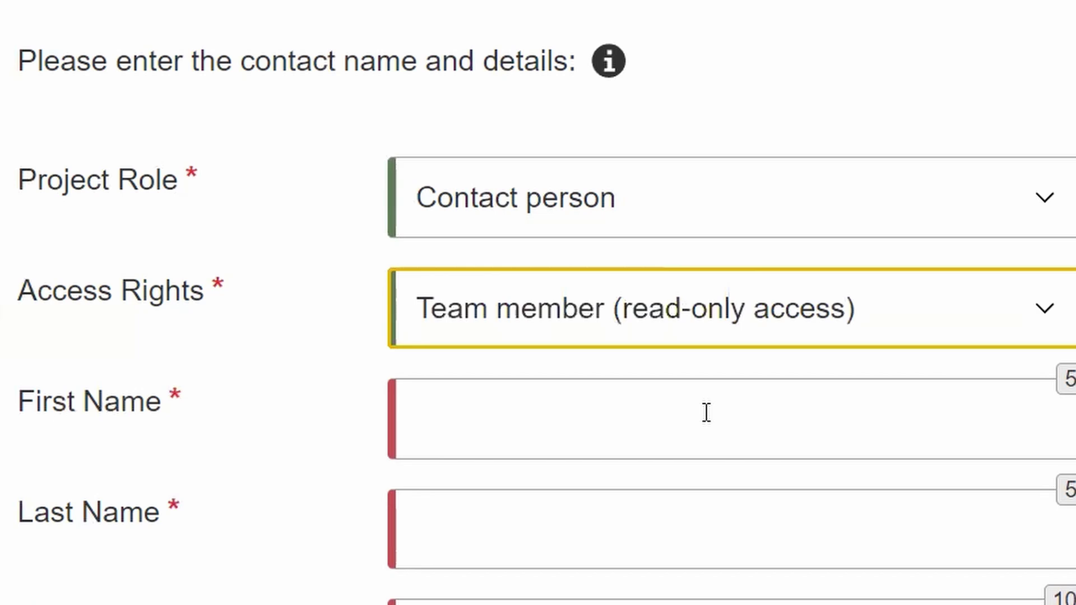
left_click(926, 306)
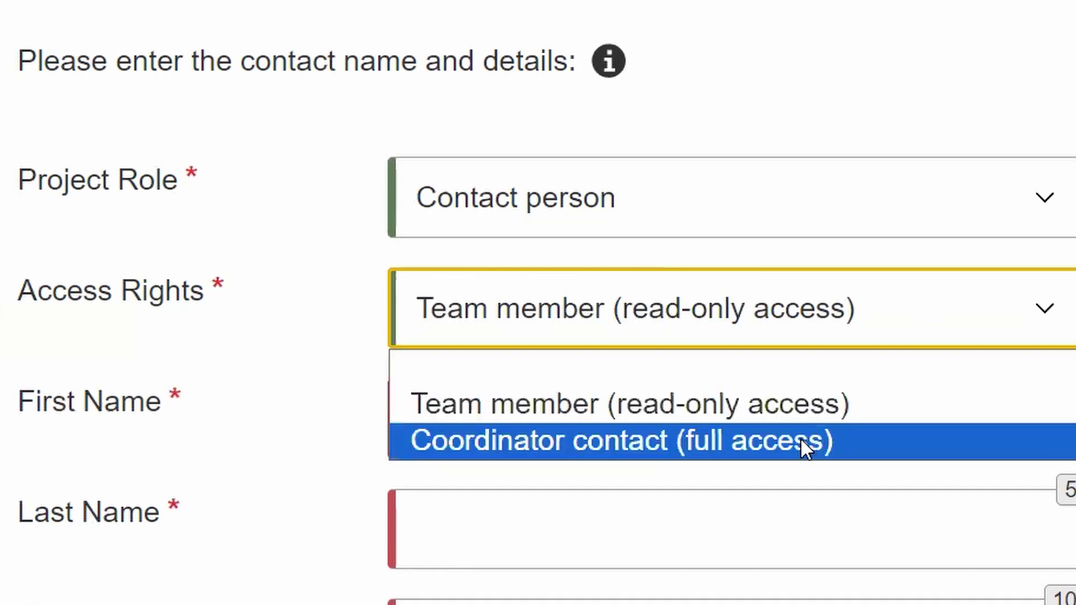
left_click(271, 444)
Enter 'support' as the new contact's first name, then move to the last name.
left_click(463, 404)
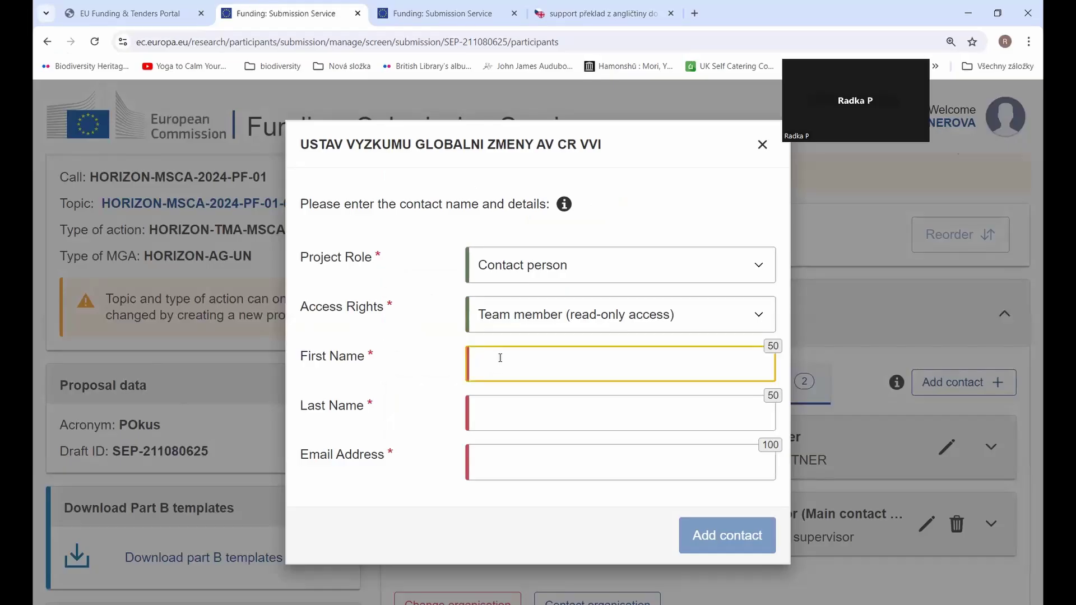
type("support")
left_click(570, 421)
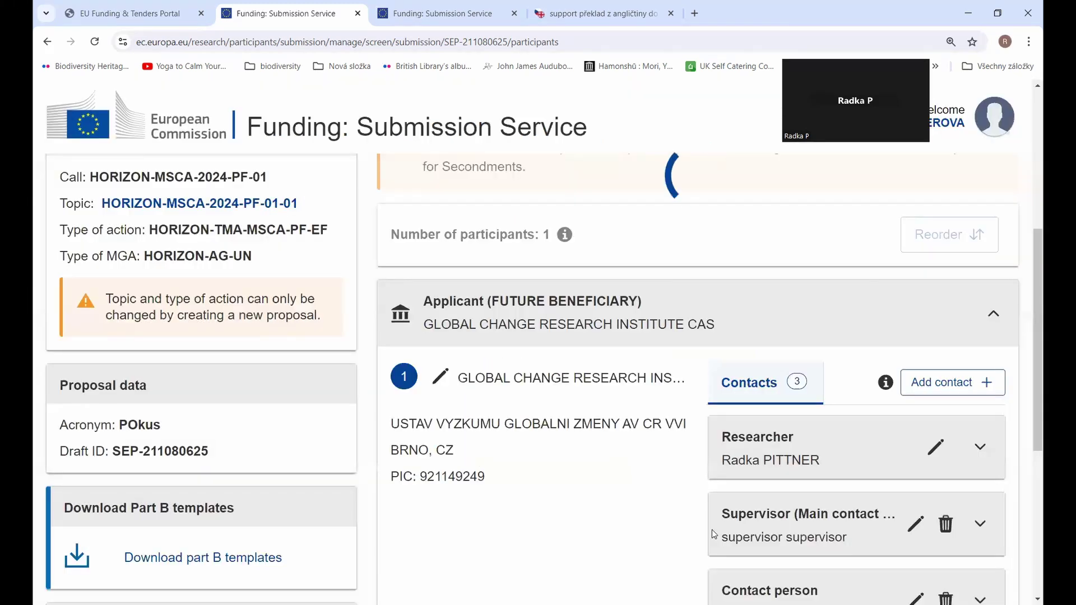
scroll(805, 457, "down", 3)
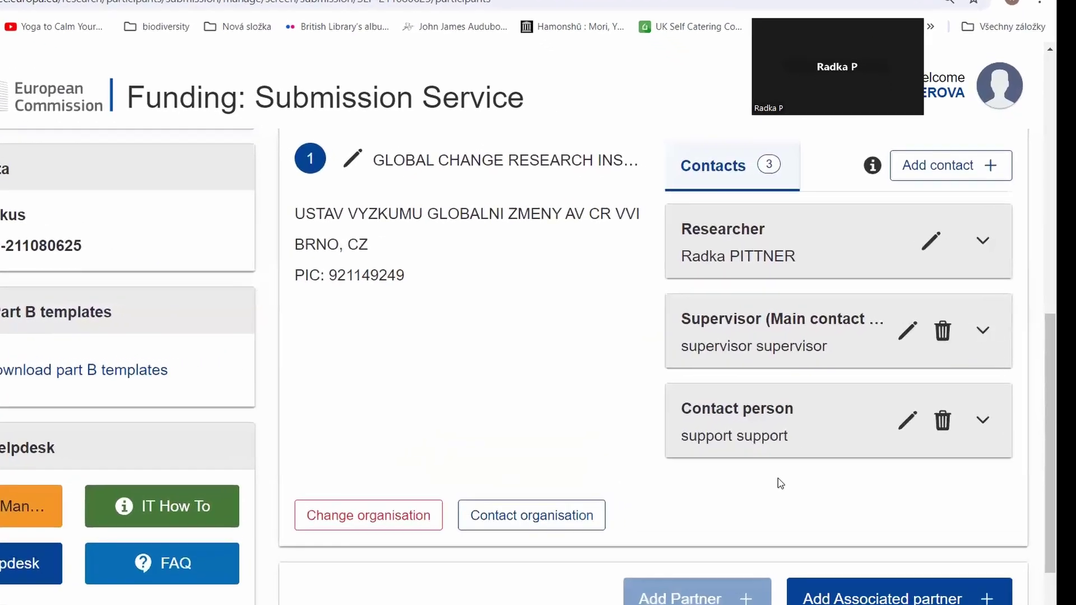